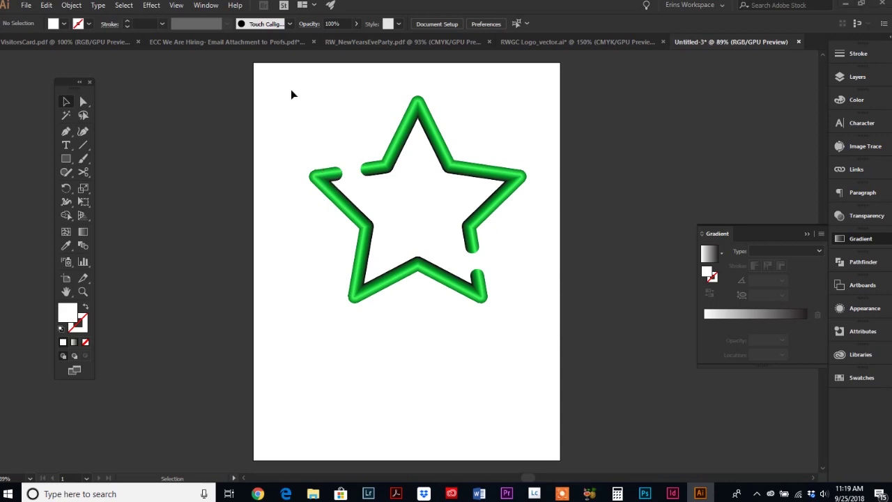
Marquee-select the green reference star and drag it off the artboard to the right.
left_click_drag(310, 100, 564, 368)
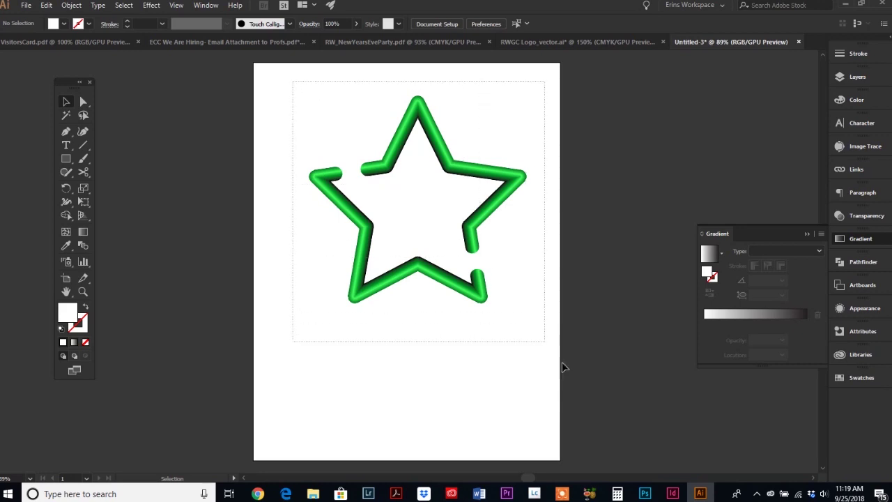
left_click_drag(326, 179, 622, 180)
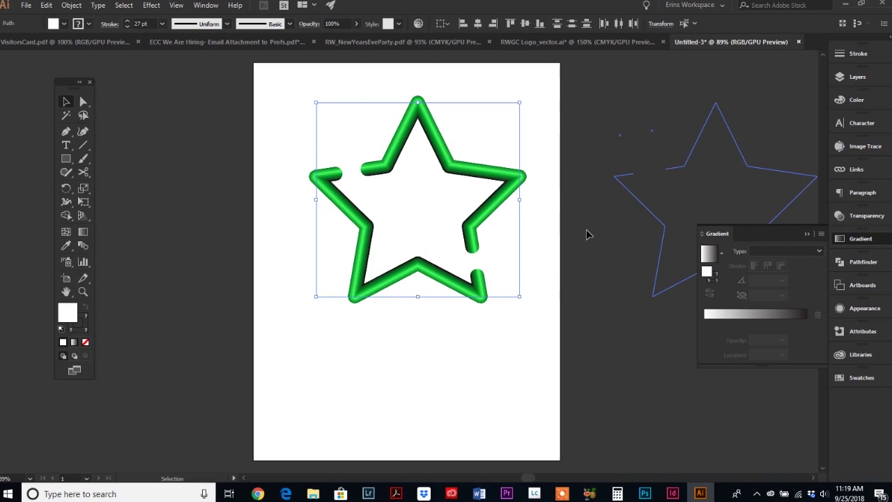
Deselect the reference and draw a five-pointed star at the page centre with the Star tool.
left_click(367, 232)
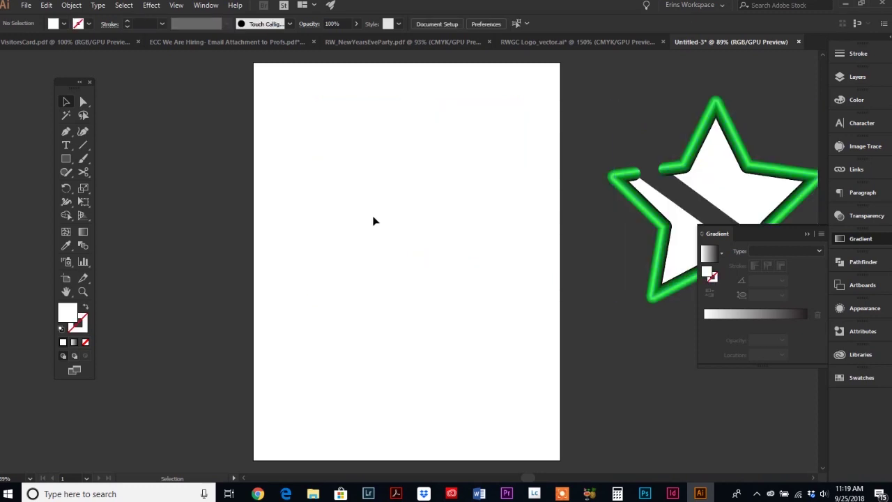
left_click(65, 160)
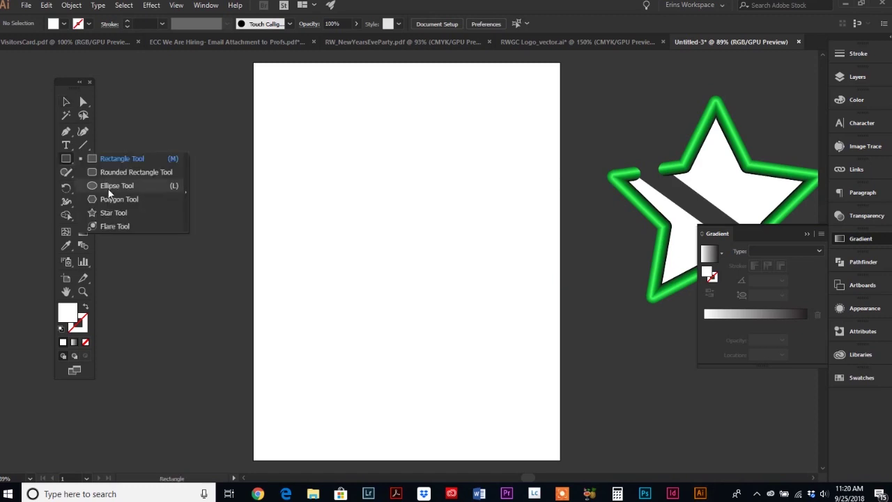
left_click(115, 214)
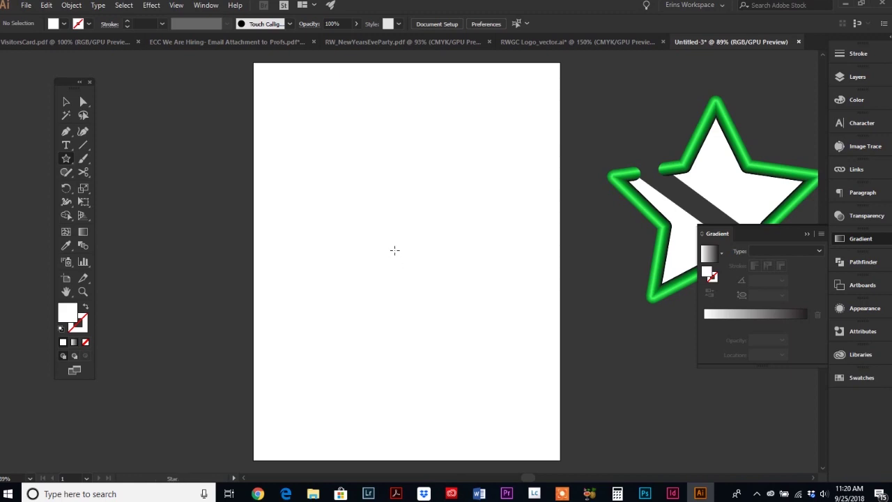
left_click_drag(394, 248, 484, 162)
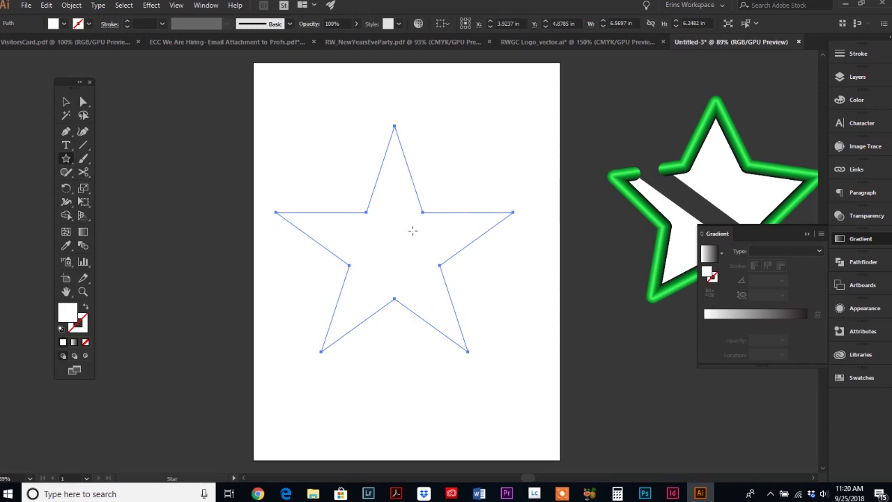
Give the new star a solid black stroke with 20 pt weight.
left_click(858, 54)
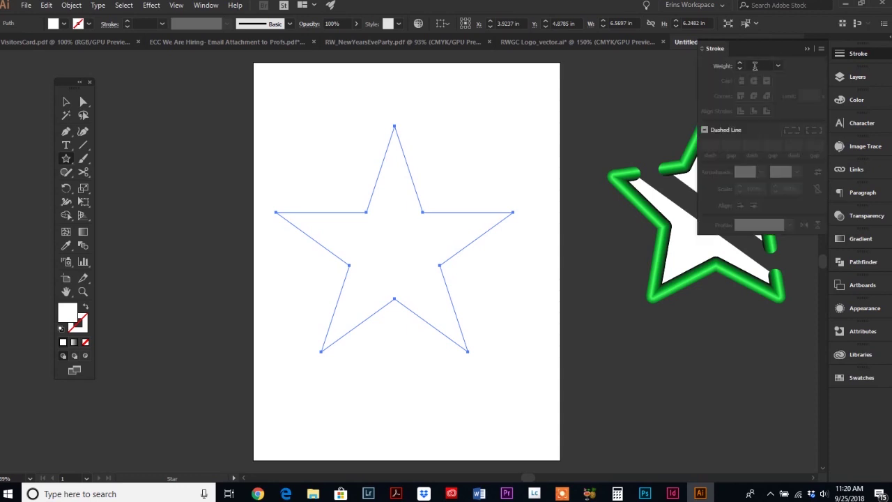
left_click(756, 65)
type("20")
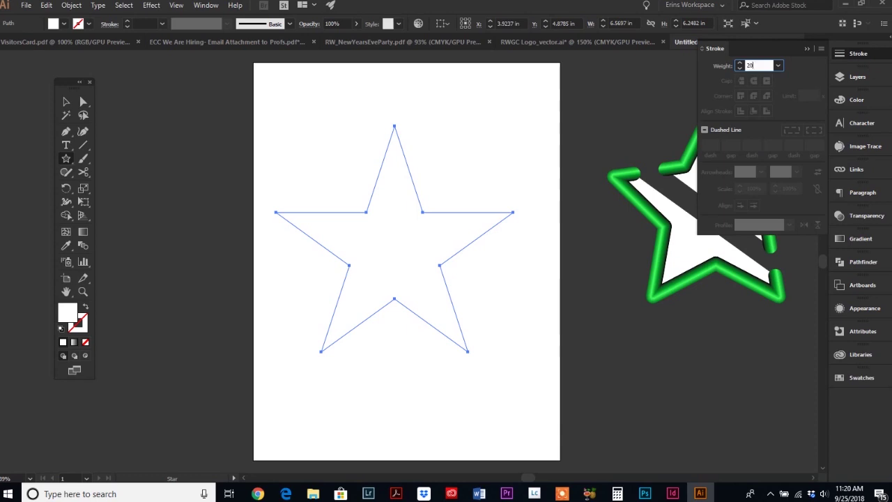
key("Return")
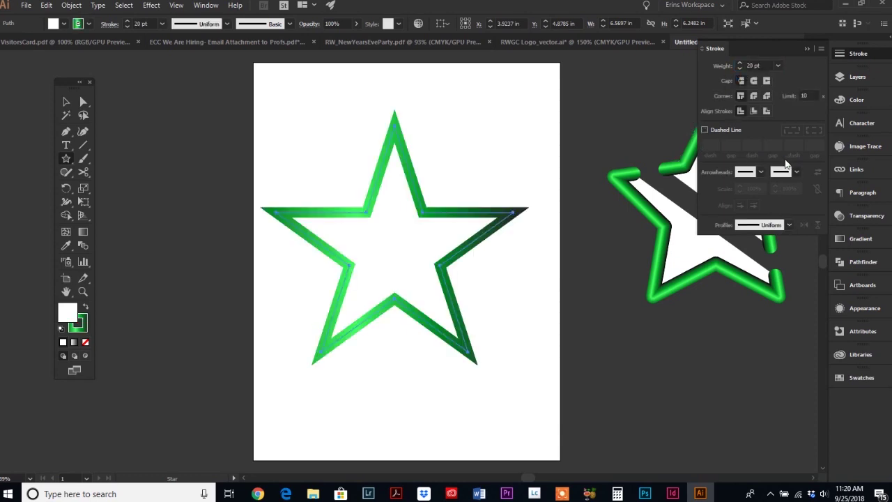
left_click(856, 100)
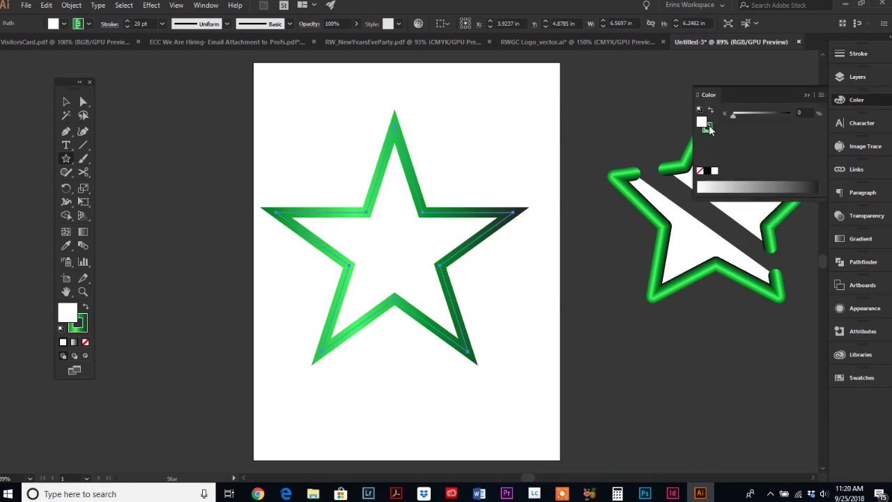
left_click(708, 128)
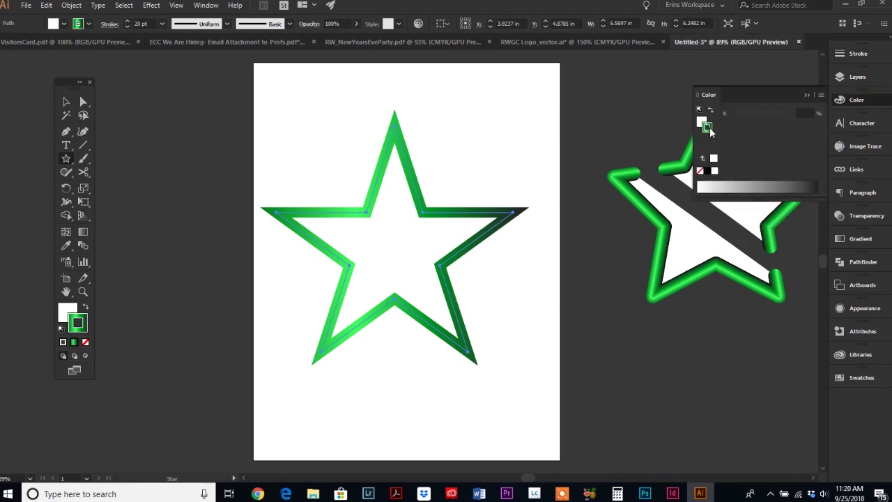
left_click(713, 171)
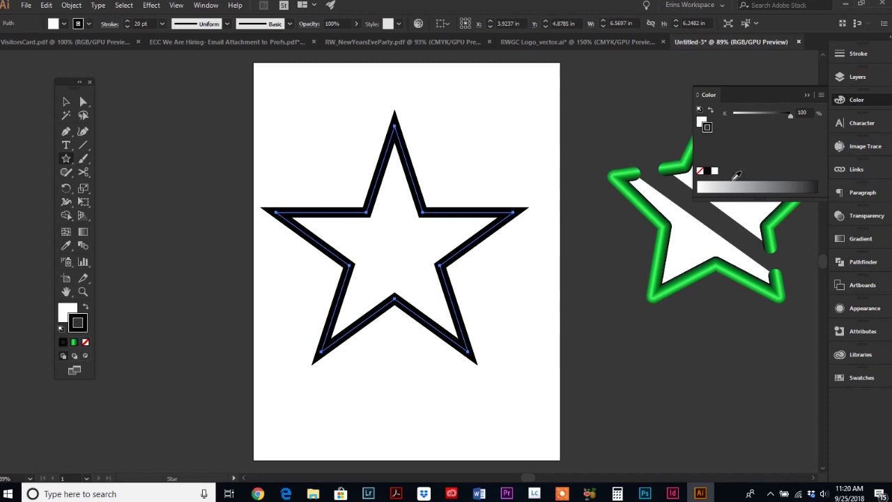
Raise the star's stroke weight from 20 pt to 30 pt.
left_click(856, 56)
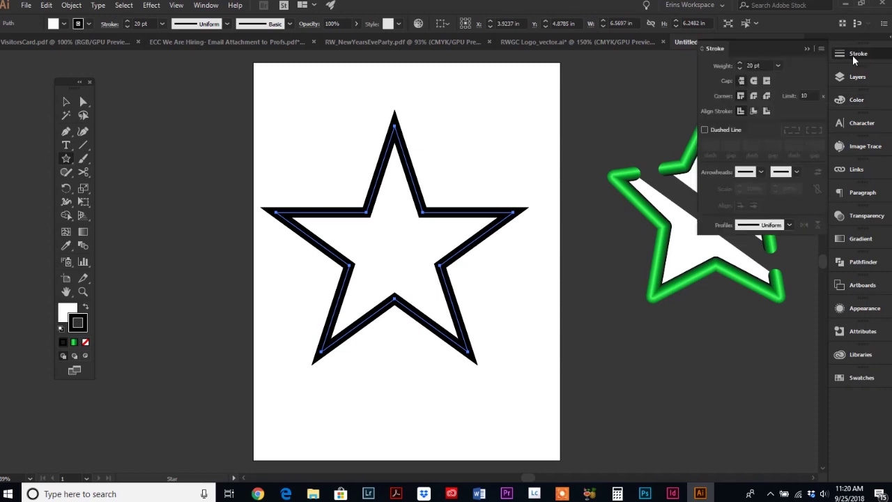
double_click(753, 65)
type("30")
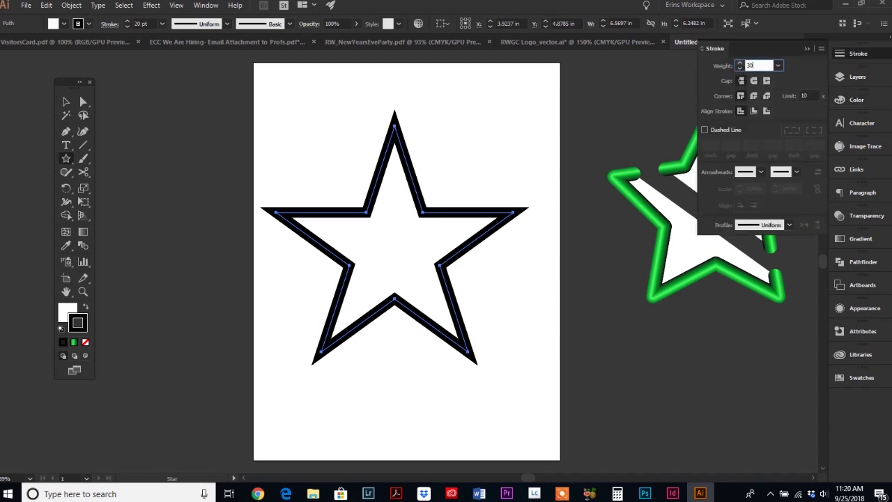
key("Return")
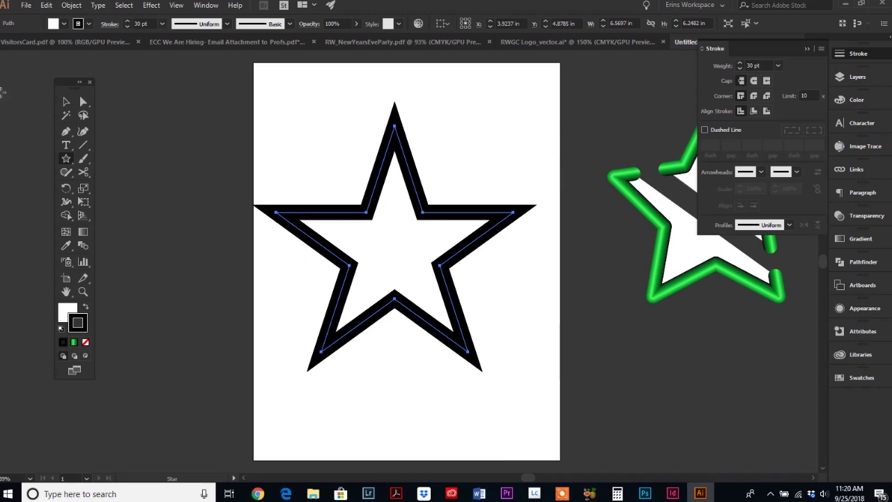
left_click(65, 102)
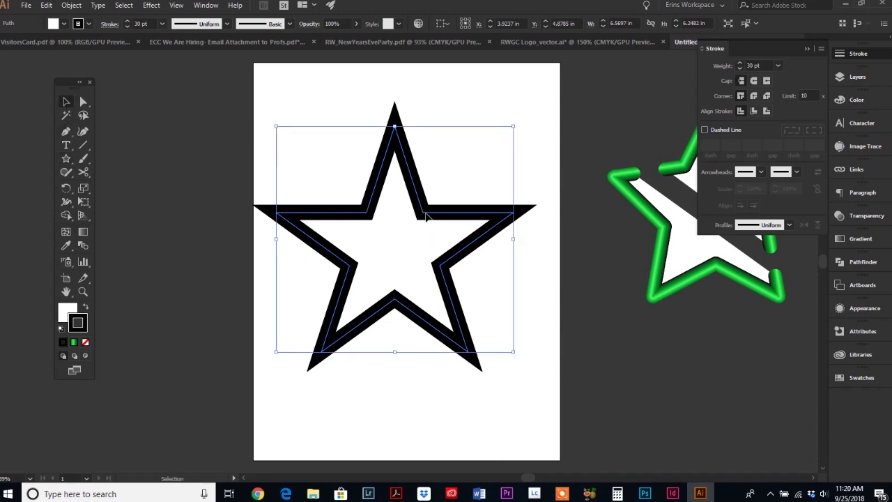
Nudge the black star slightly right and give its stroke Round Cap and Round Join.
left_click_drag(430, 216, 442, 215)
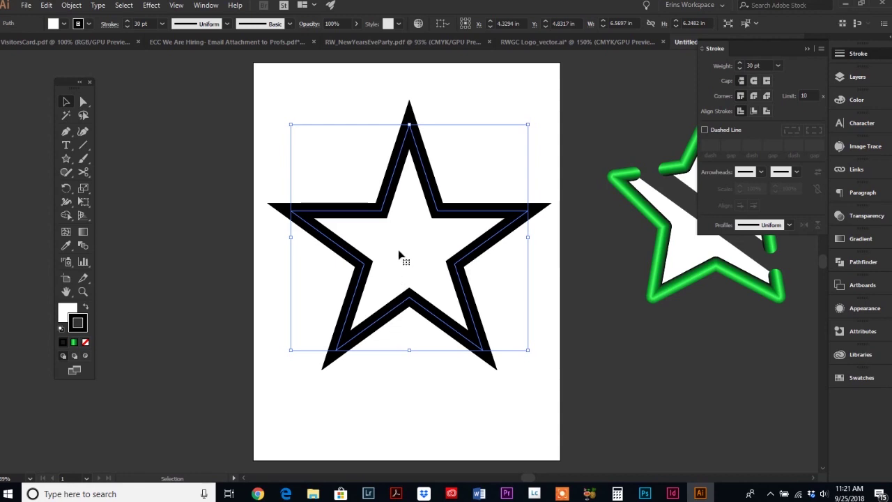
left_click(754, 81)
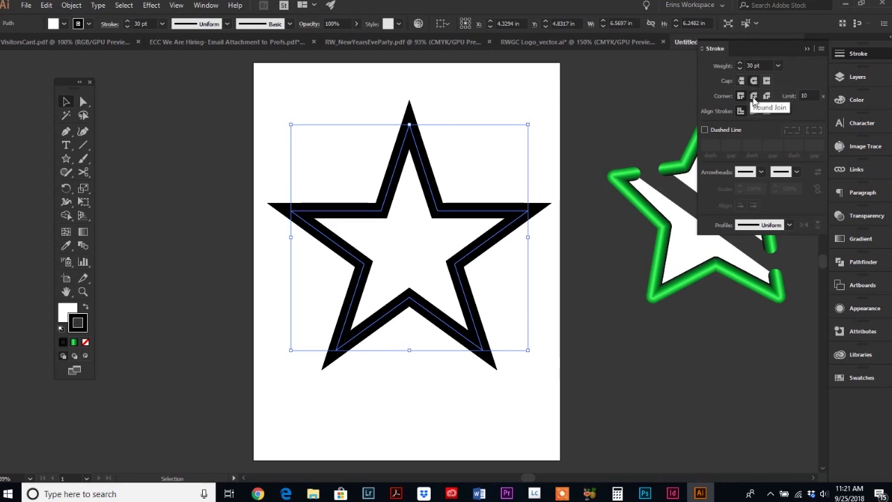
left_click(753, 96)
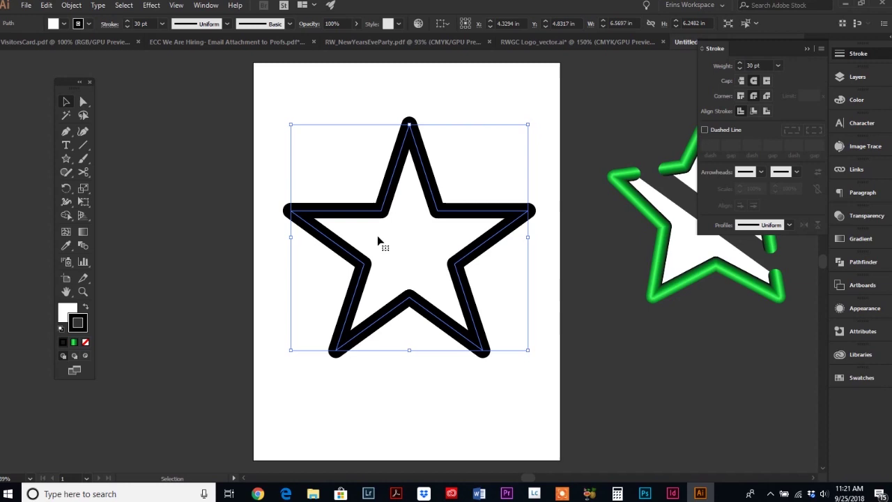
left_click(705, 49)
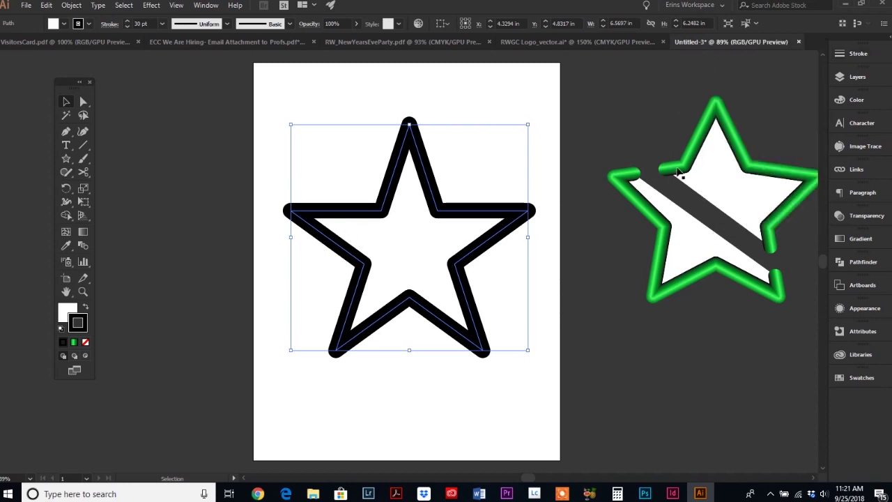
Set the fill colour to None for the green reference star.
left_click(708, 145)
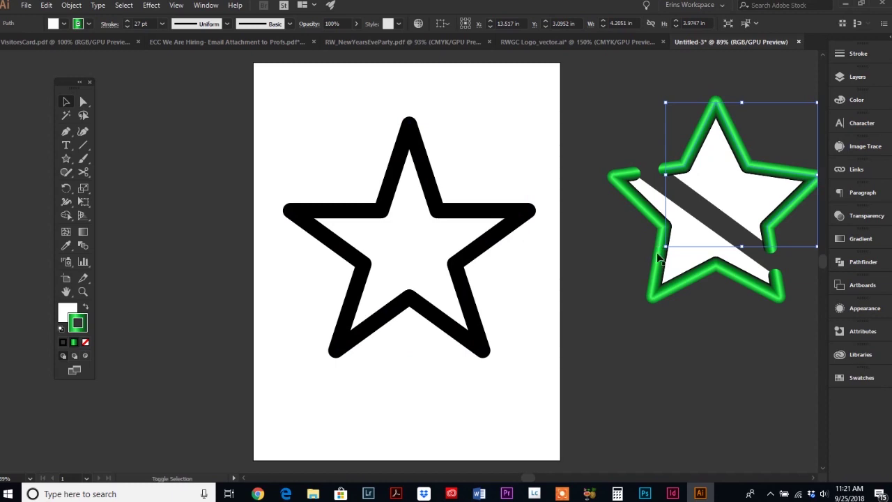
left_click(247, 343)
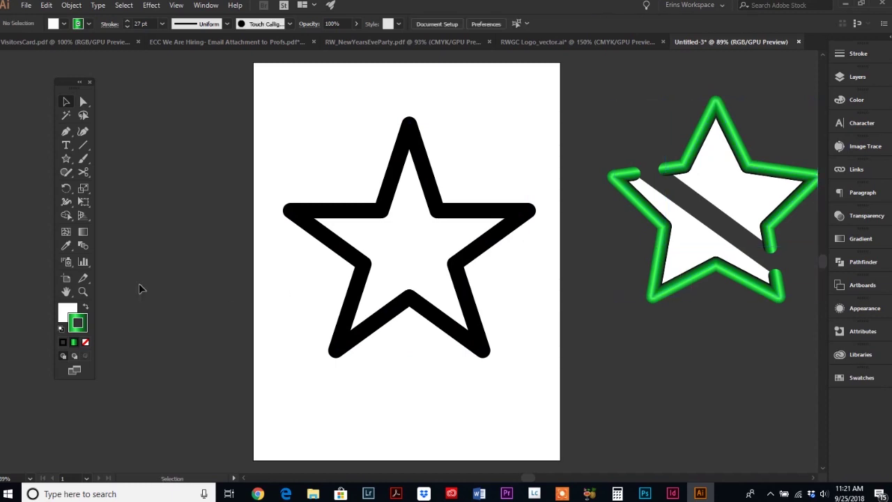
left_click(66, 312)
left_click(87, 343)
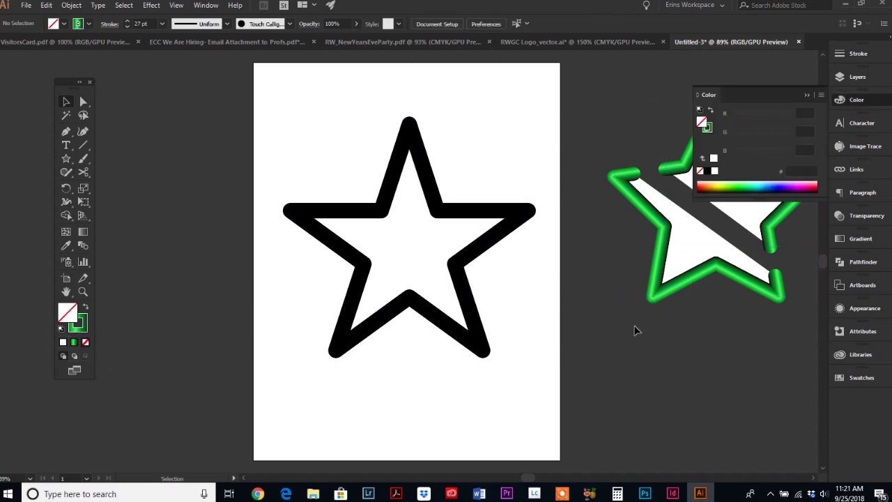
Remove the white triangle from the green reference star with Ctrl+7, then deselect everything.
left_click(700, 258)
left_click(752, 216, "shift")
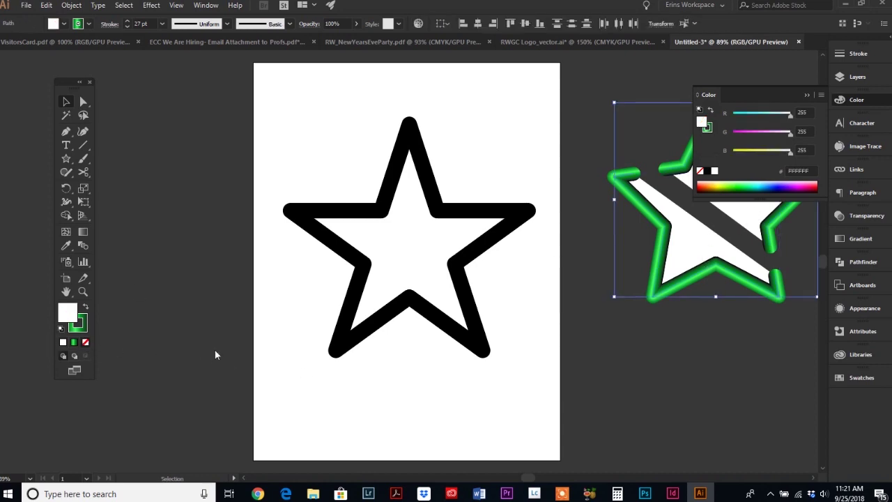
key("ctrl+7")
left_click(681, 355)
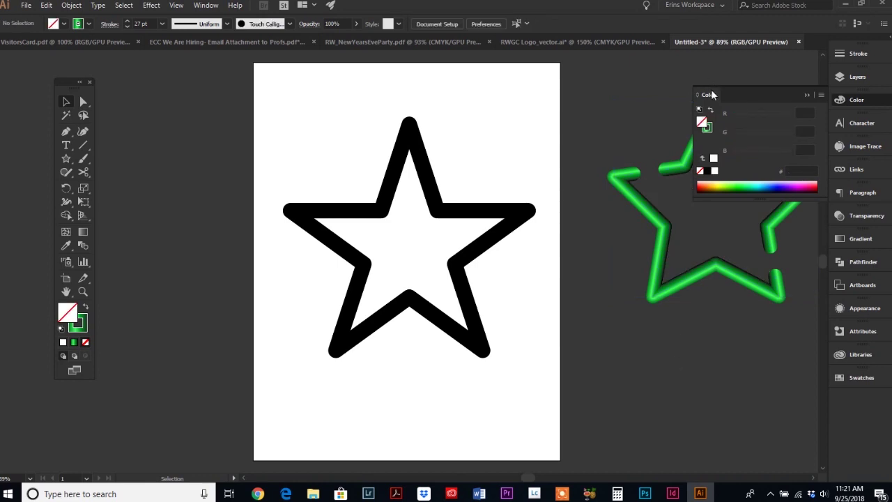
key("F6")
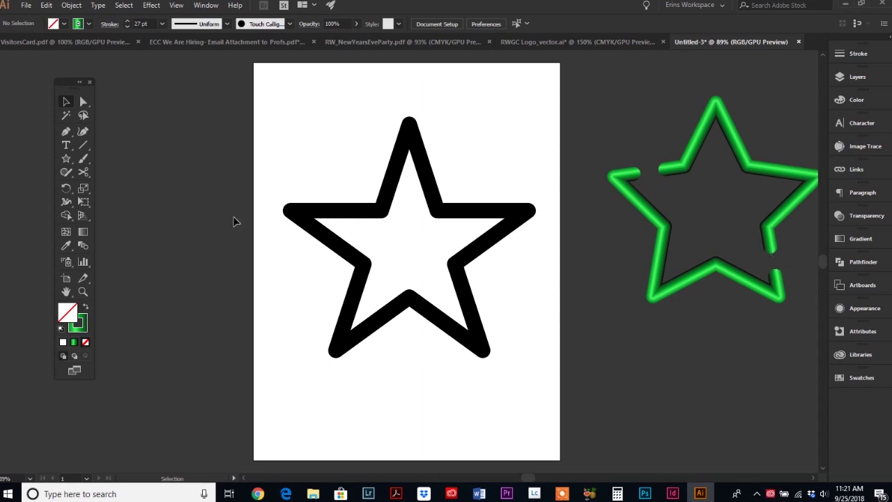
Select the black star path with Direct Selection to reveal its anchors.
left_click(82, 172)
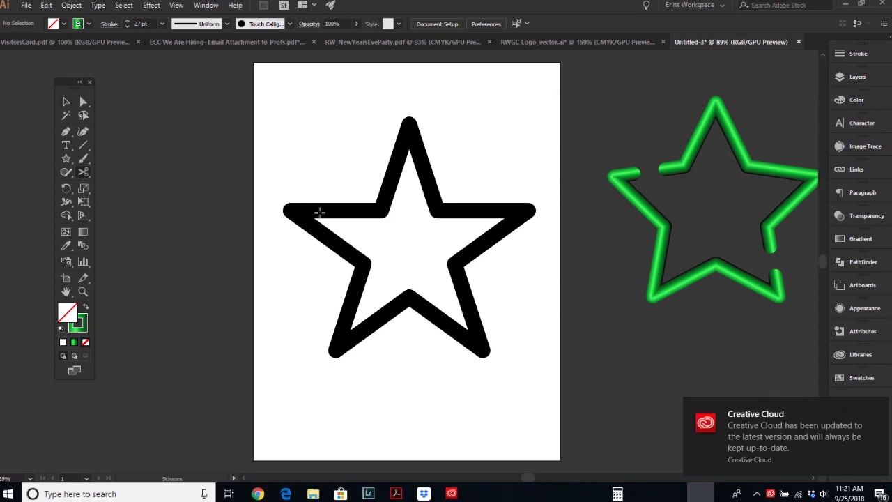
left_click(84, 103)
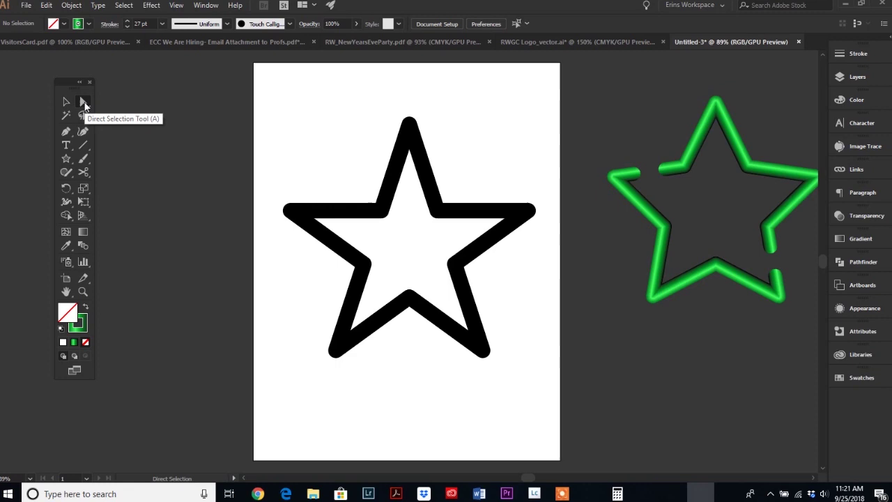
left_click(327, 215)
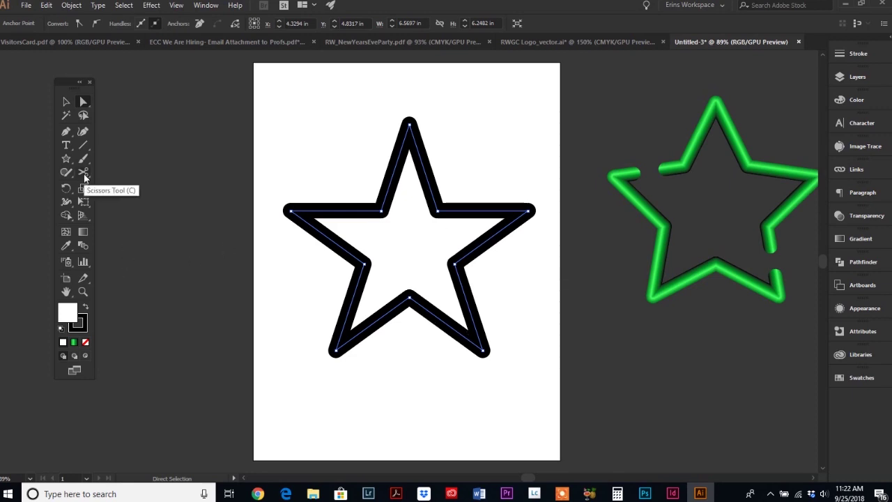
With Scissors, cut the star twice on the left arm's top edge and twice on the lower-right arm.
left_click(83, 175)
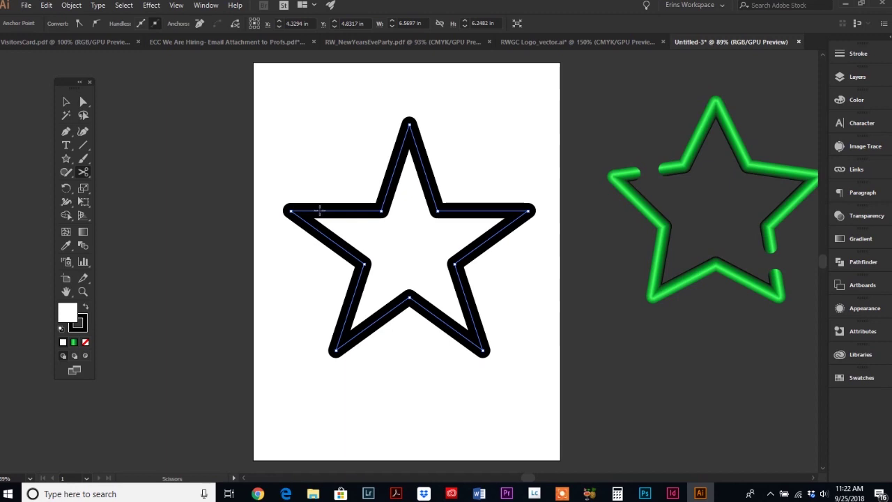
left_click(319, 211)
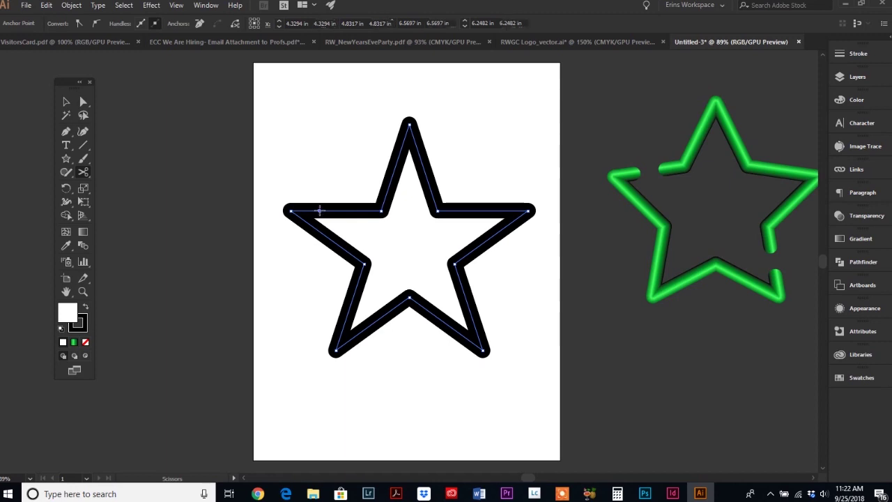
left_click(357, 210)
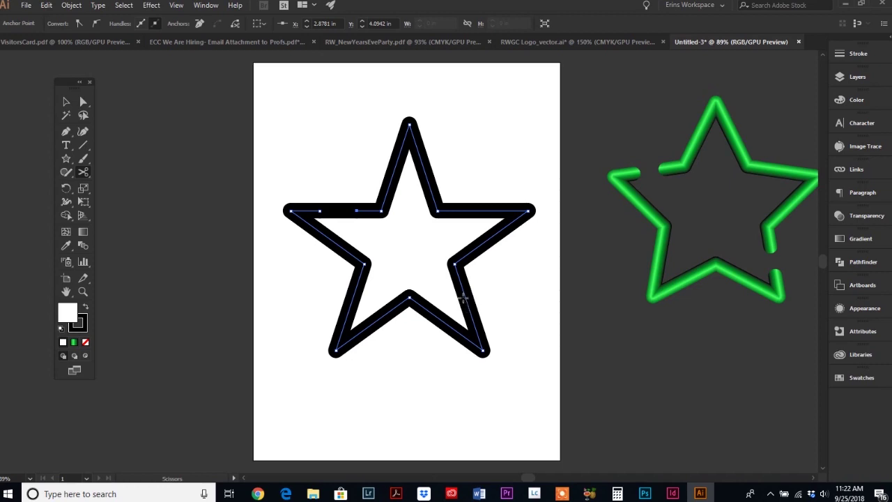
left_click(464, 296)
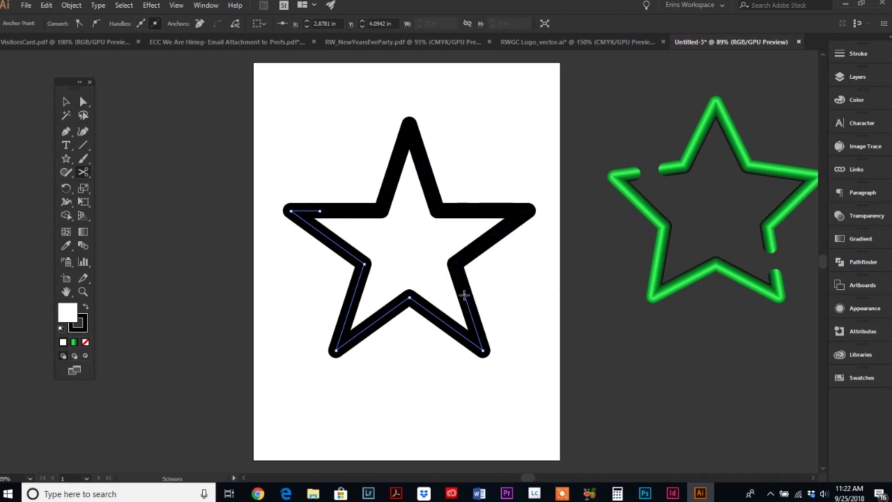
left_click(477, 329)
Pull both cut pieces away from the star and delete the lower-right piece.
left_click(84, 103)
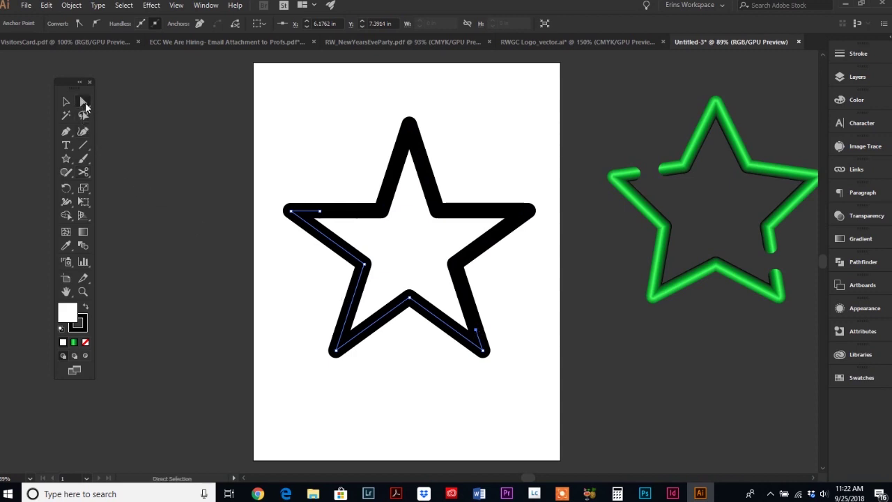
left_click(334, 214)
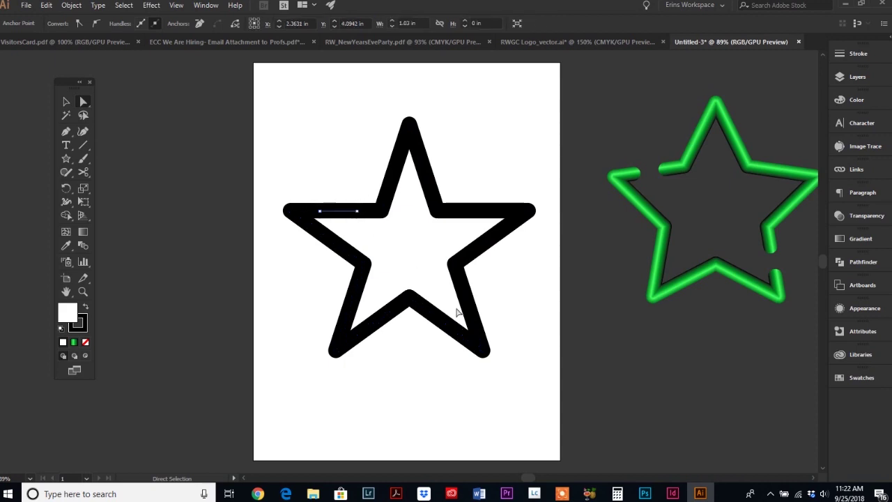
left_click_drag(340, 214, 318, 149)
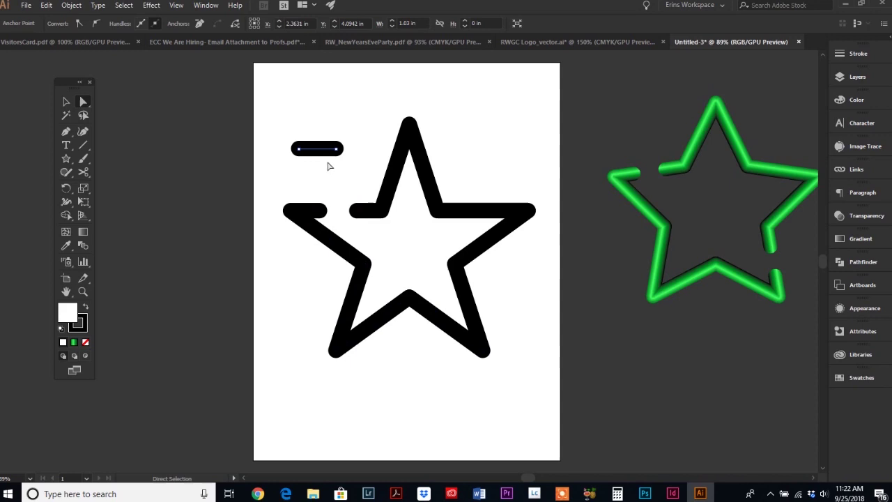
left_click(467, 304)
left_click_drag(477, 314, 521, 307)
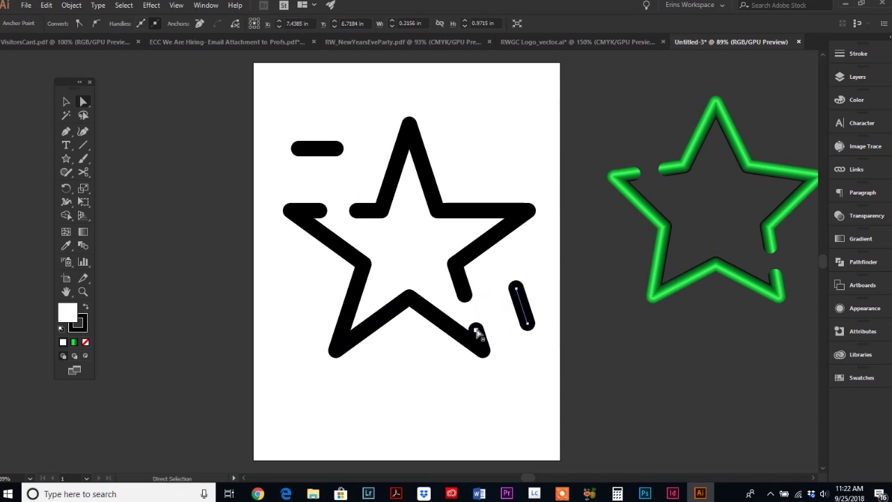
key("Delete")
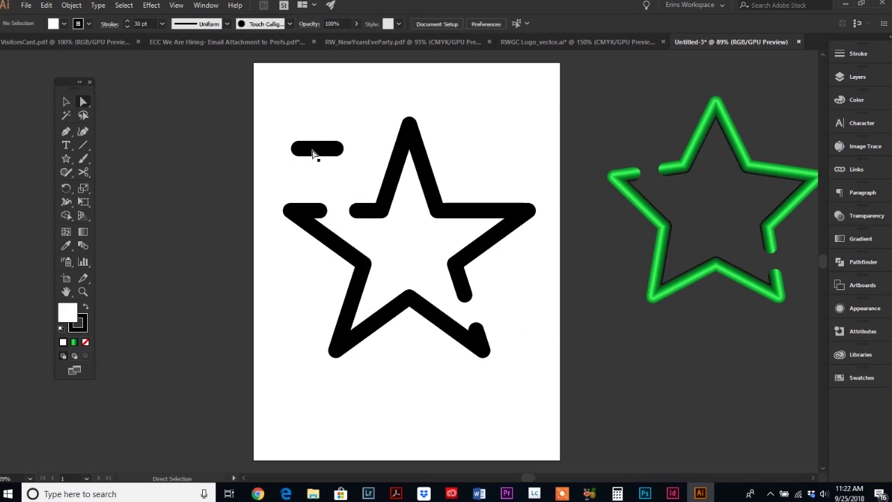
Delete the detached dash above the star and the leftover stray anchor points.
left_click(315, 149)
key("Delete")
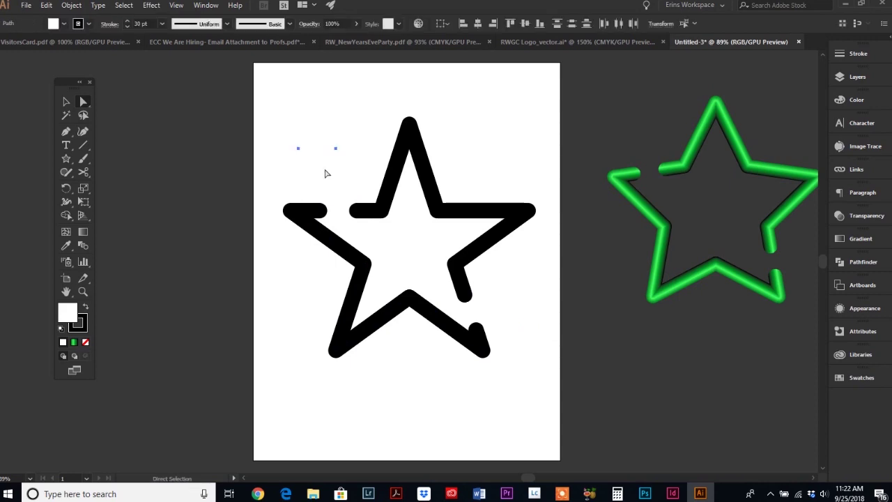
key("Delete")
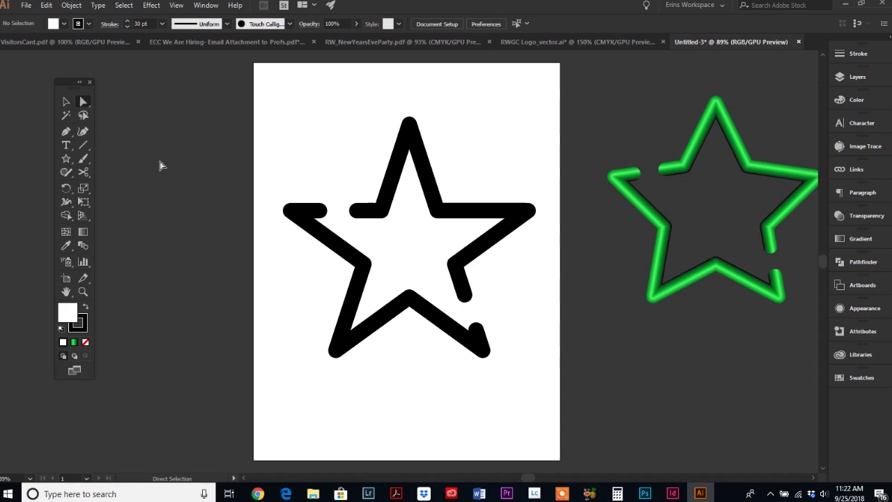
left_click(67, 103)
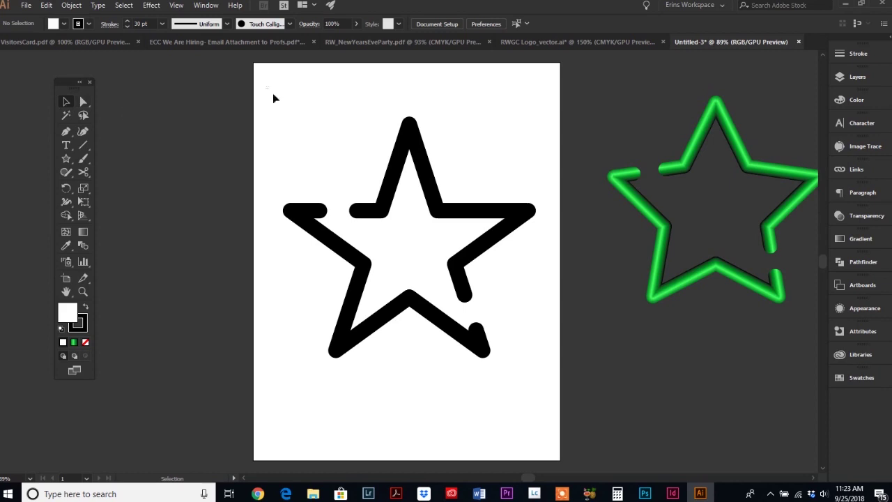
Select the gapped star and apply the green gradient swatch to its stroke.
left_click_drag(267, 88, 554, 383)
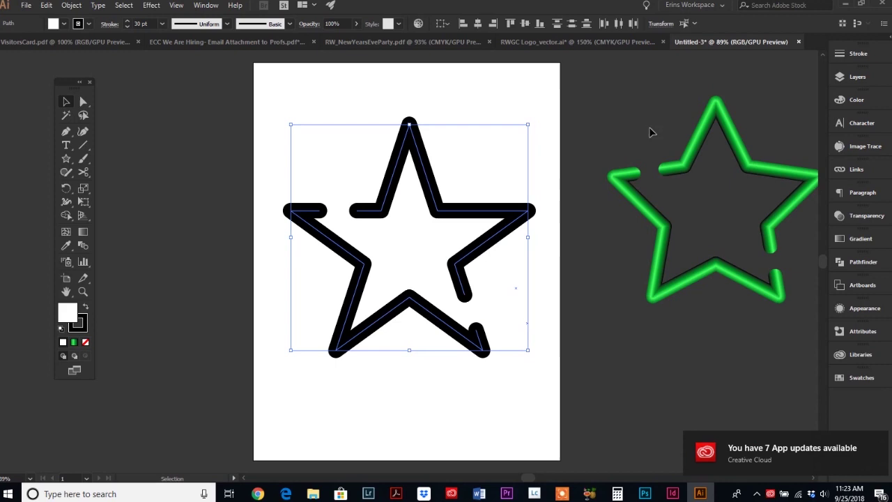
left_click(856, 105)
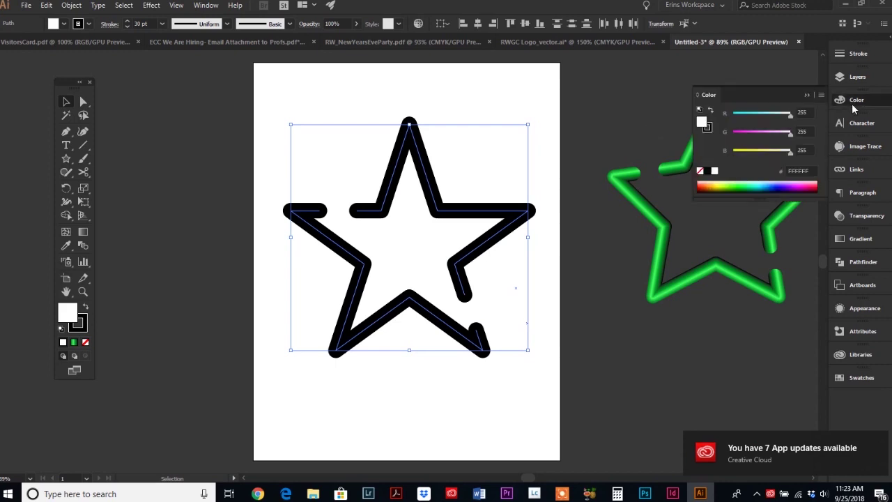
left_click(707, 128)
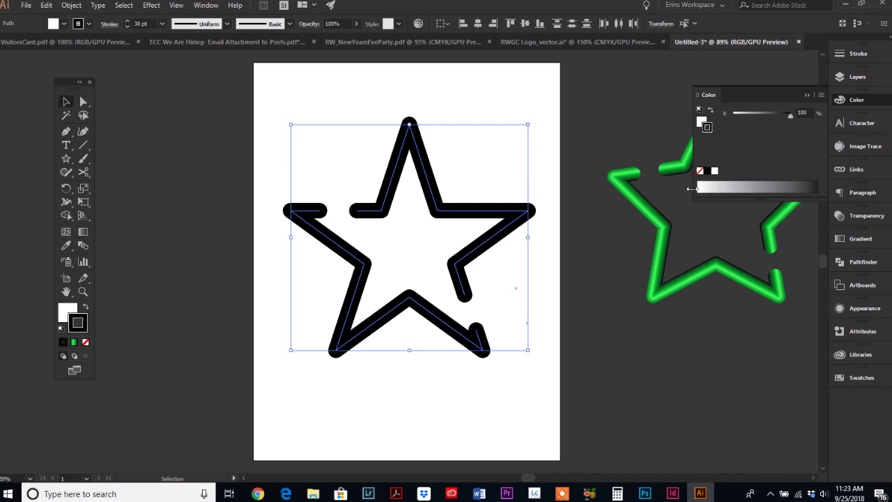
left_click(859, 238)
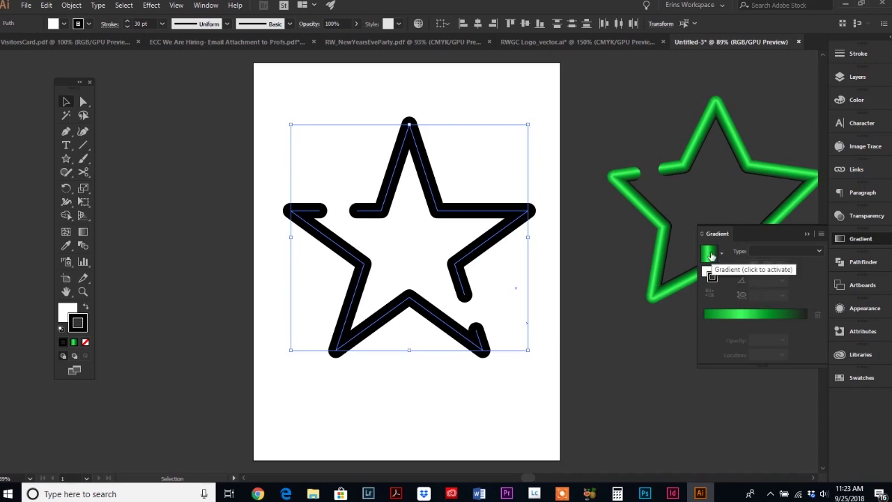
left_click(709, 255)
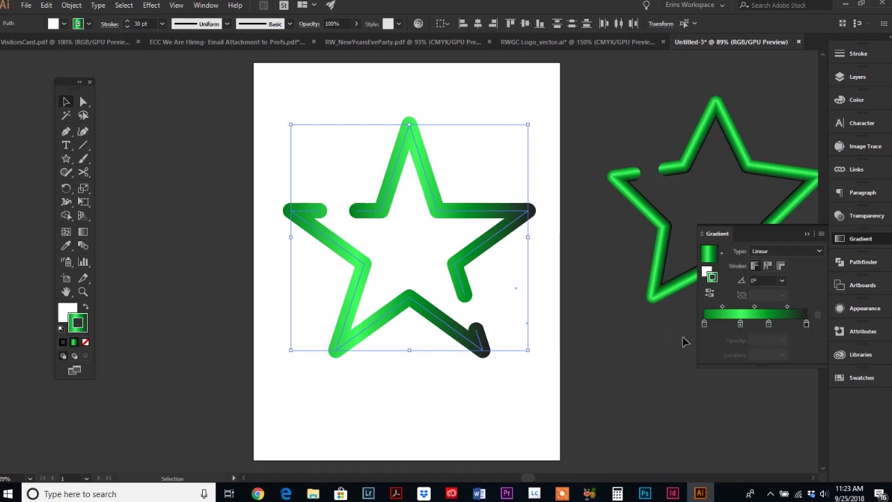
Make the first gradient stop white and drag the two middle green stops off the slider.
left_click(704, 323)
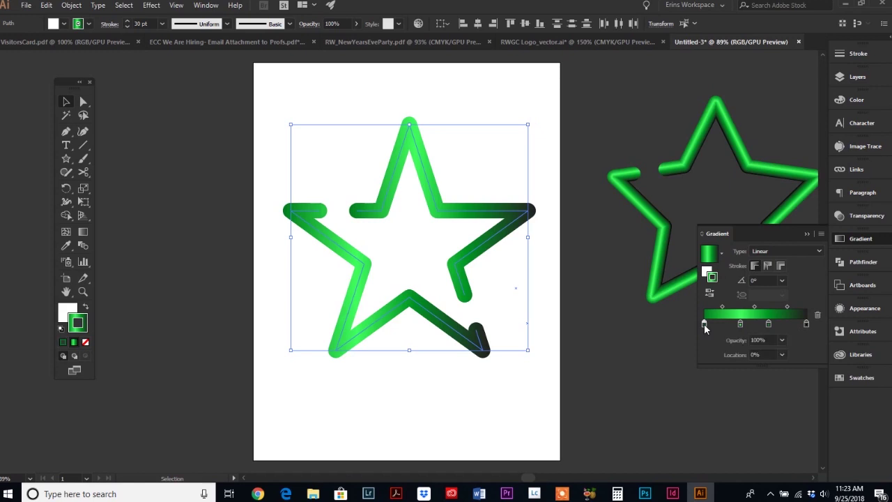
double_click(704, 324)
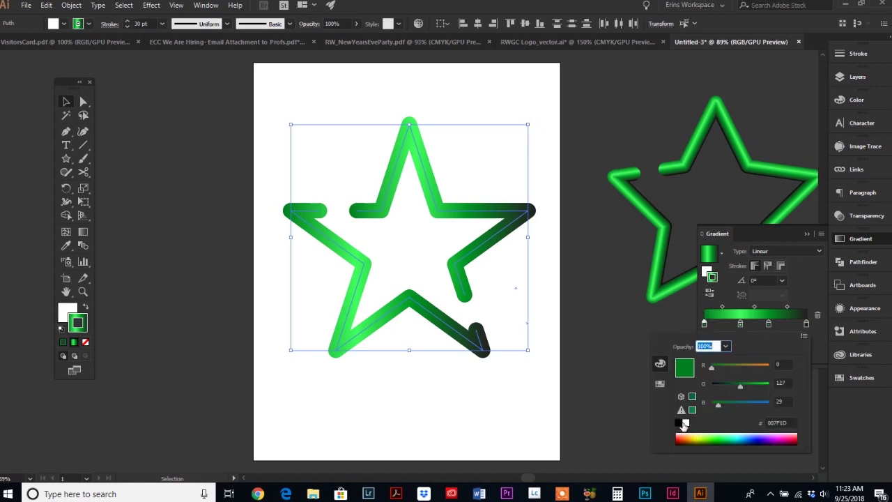
left_click(686, 423)
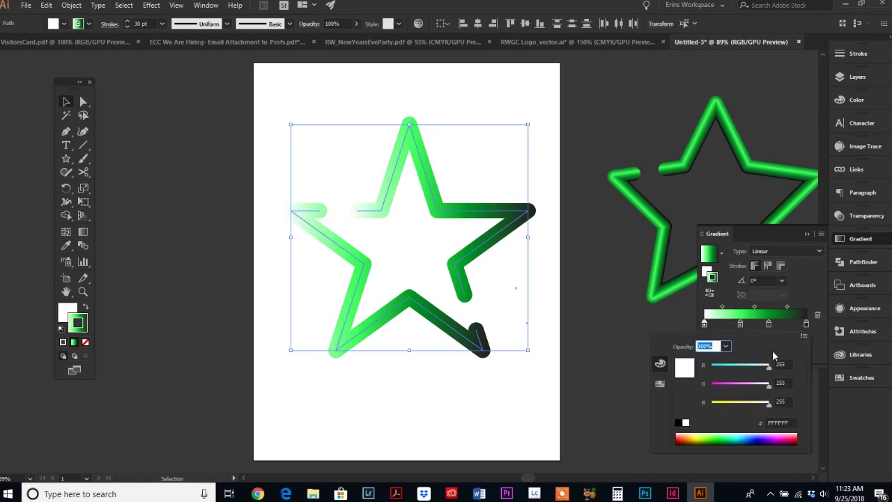
left_click(738, 327)
left_click_drag(740, 325, 734, 353)
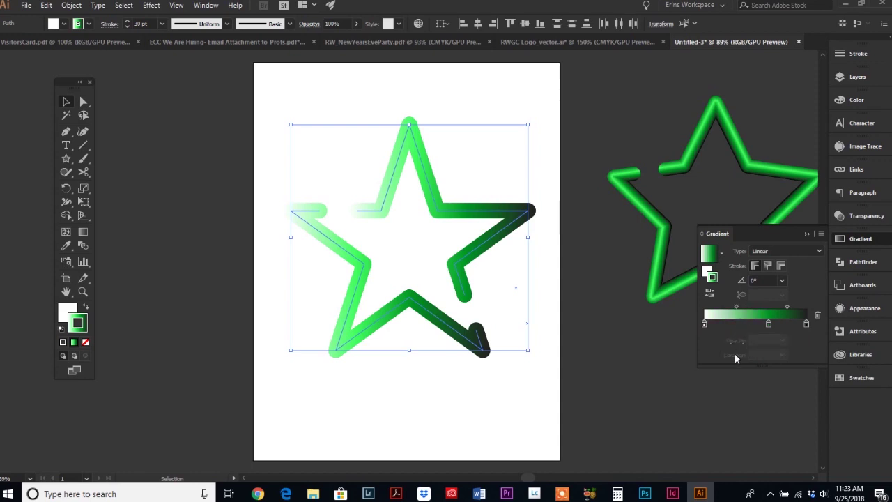
left_click_drag(768, 323, 766, 347)
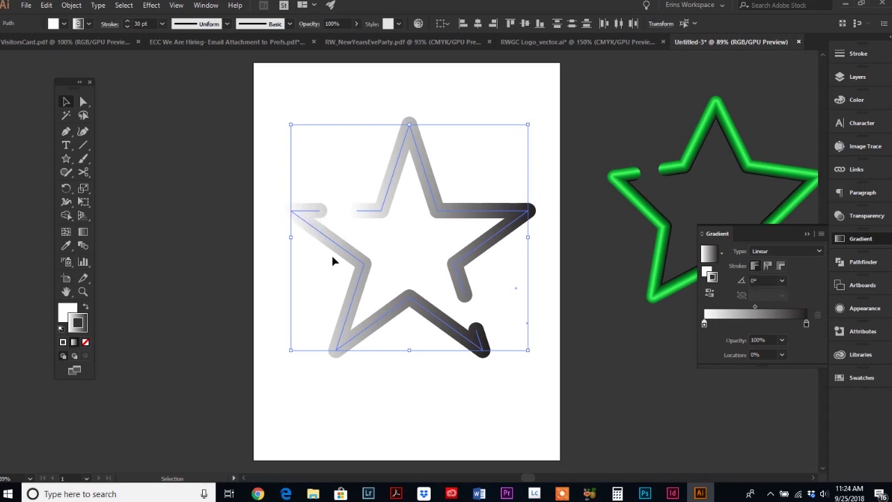
Switch the stroke gradient from along-stroke to across-stroke so it spans the stroke width.
left_click(769, 268)
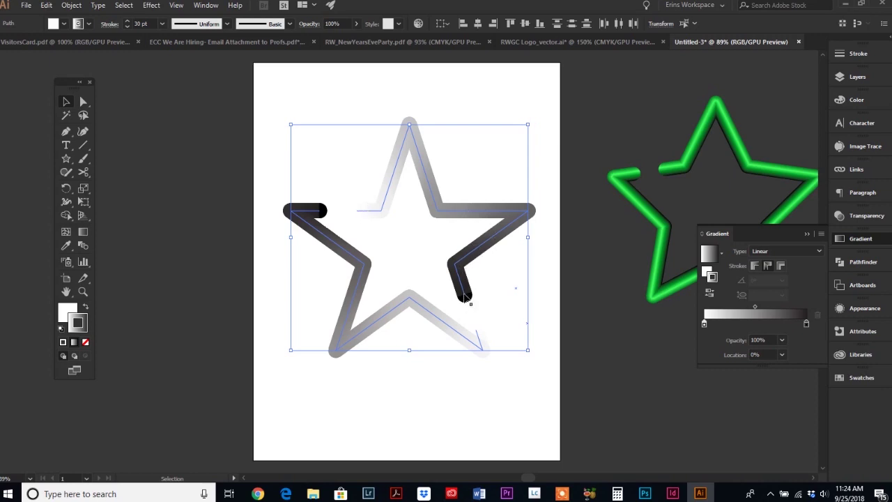
left_click(782, 267)
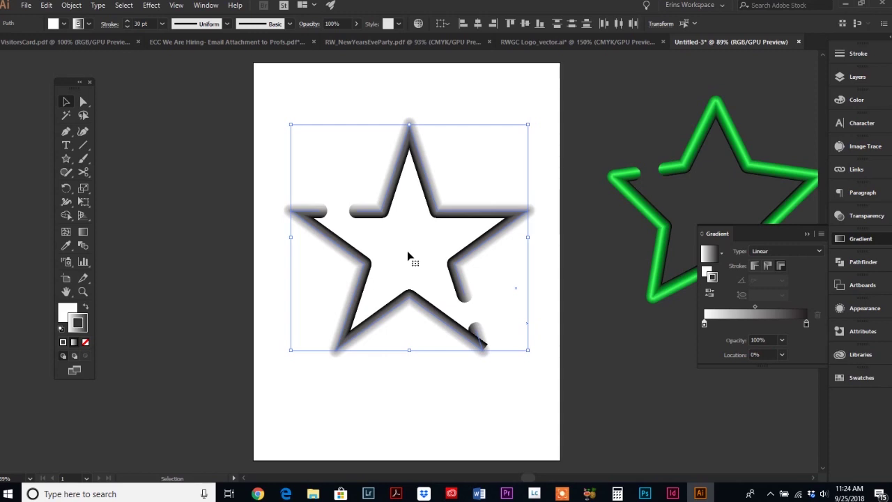
Make the left gradient stop bright green and add a saturated green stop at about 35%.
double_click(705, 324)
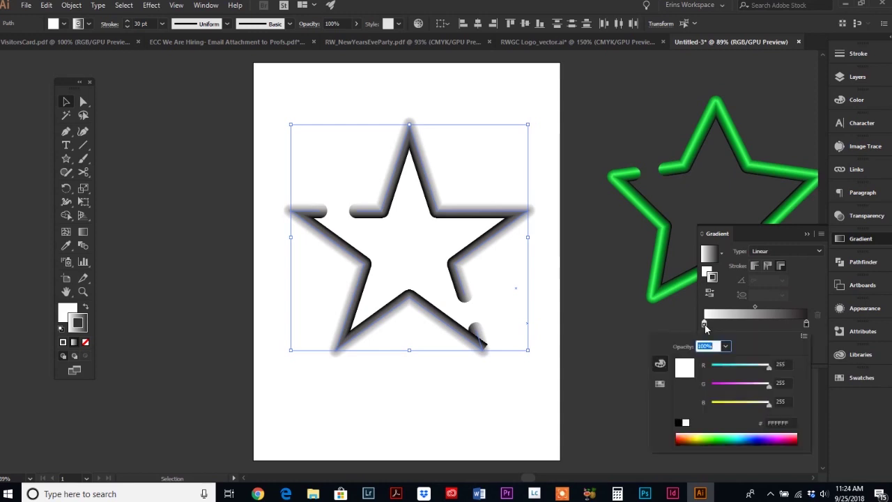
left_click(714, 438)
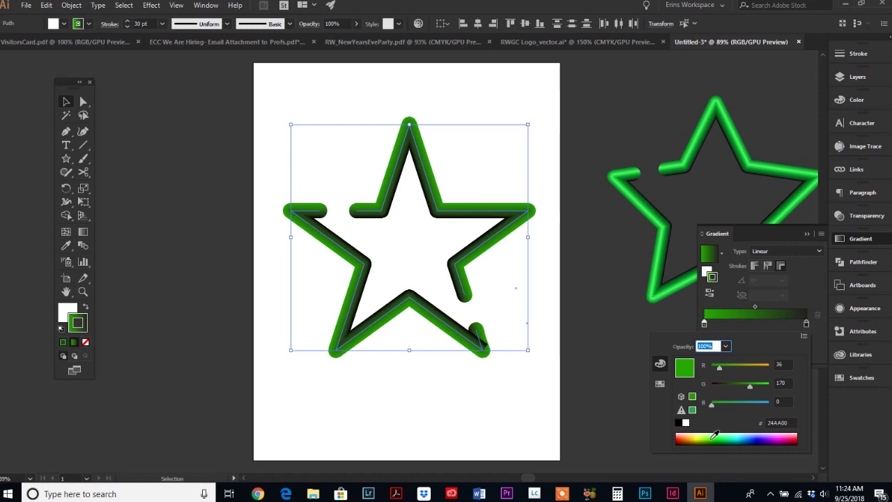
left_click(712, 436)
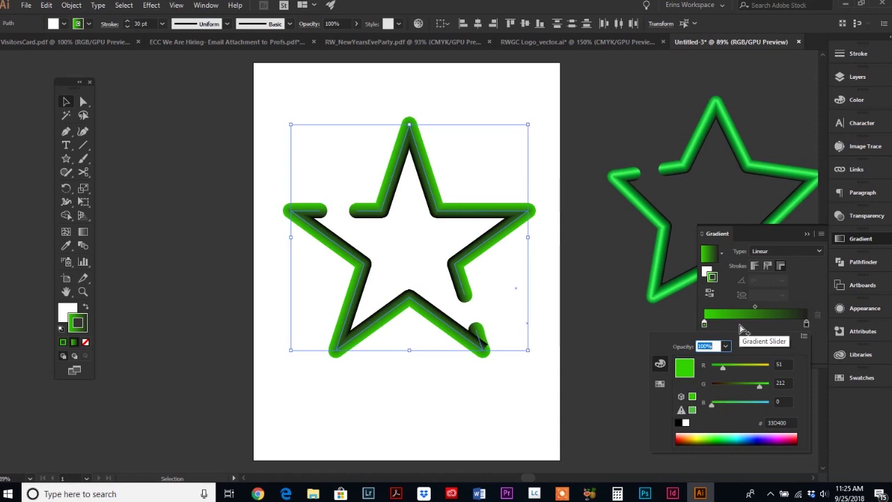
left_click(740, 324)
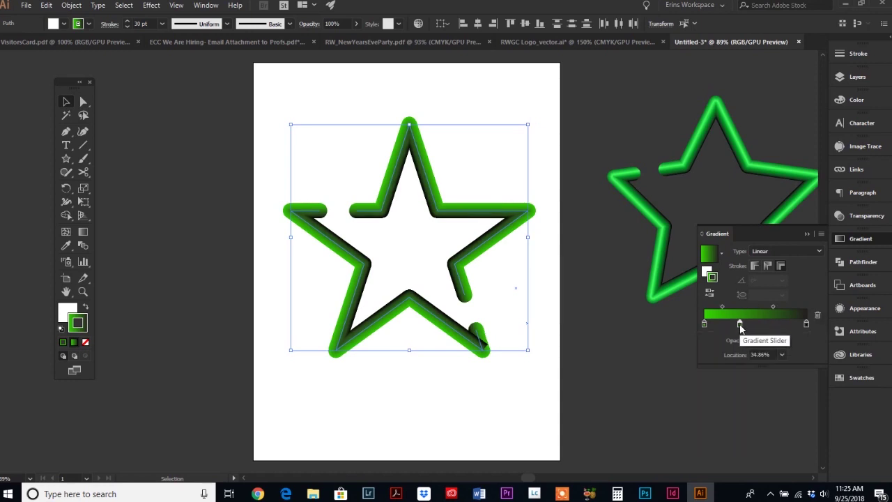
double_click(739, 325)
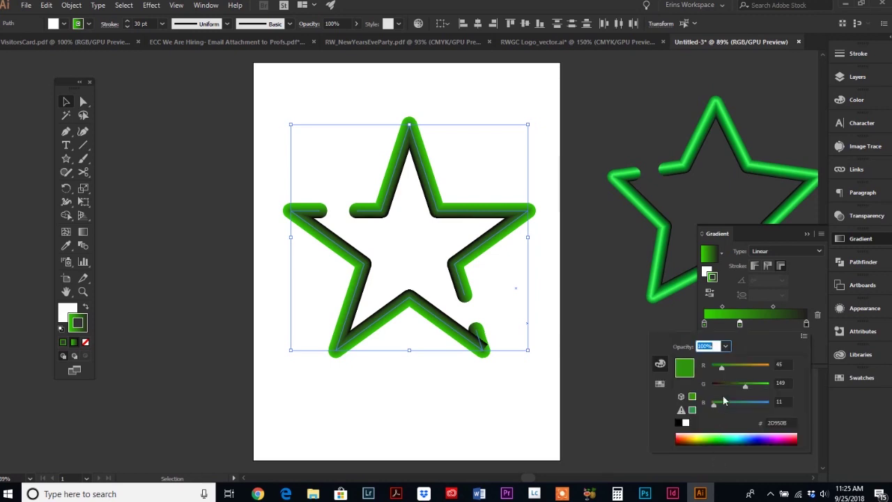
left_click(719, 437)
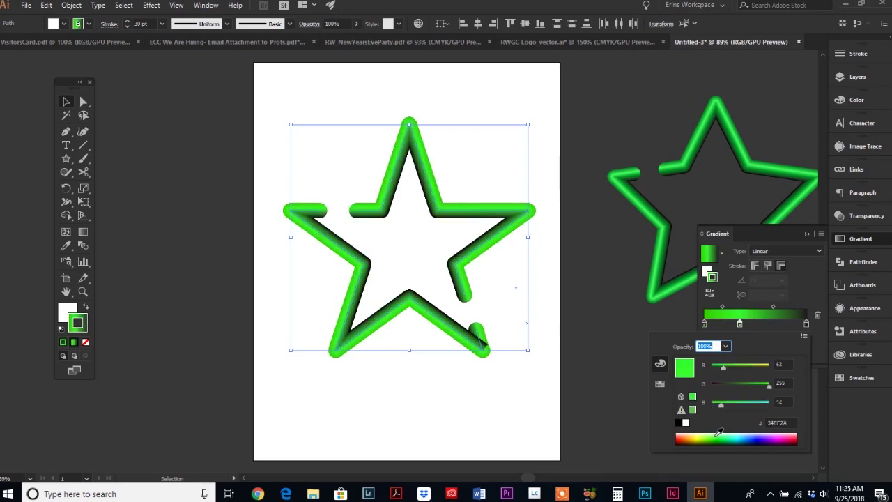
left_click(719, 433)
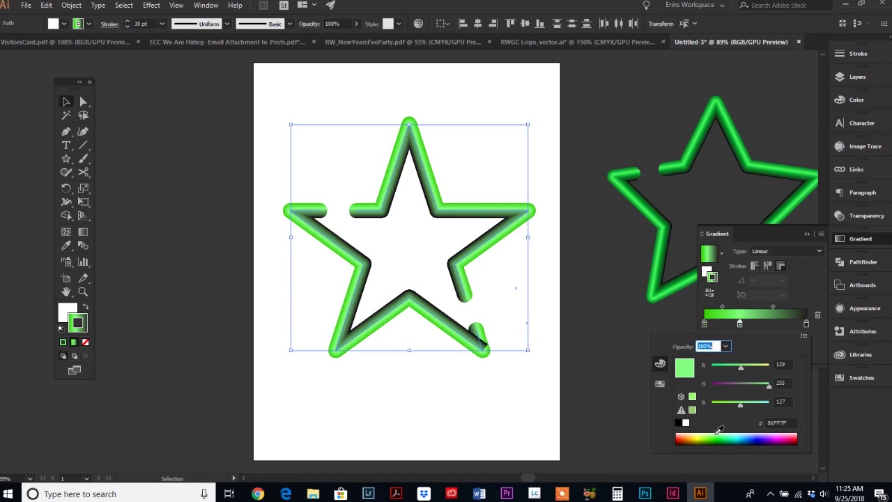
left_click(720, 436)
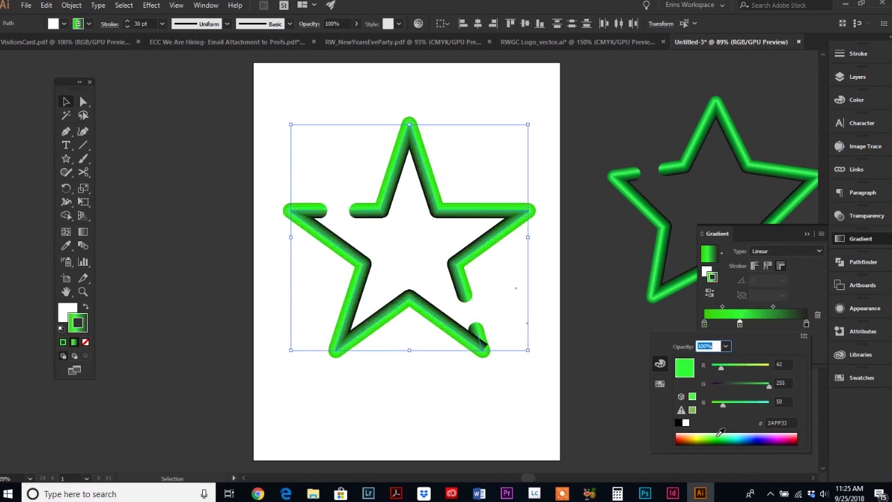
Add a medium green gradient stop at about 71%.
left_click(777, 324)
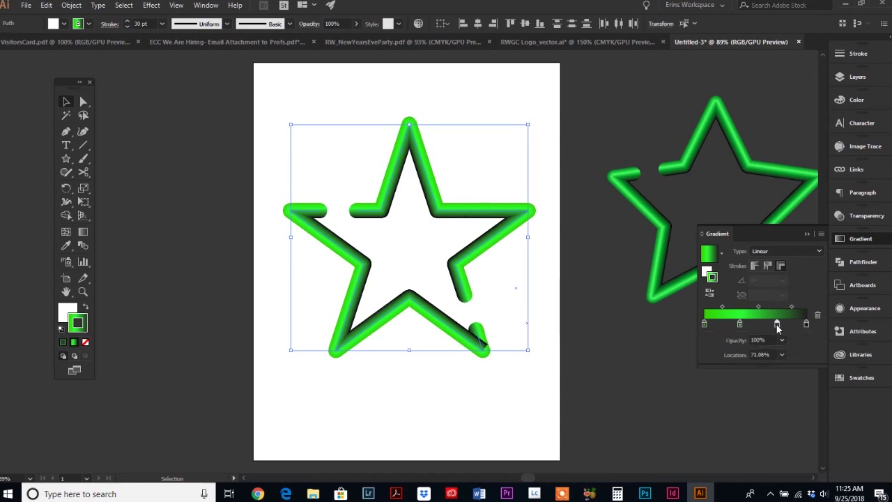
double_click(777, 325)
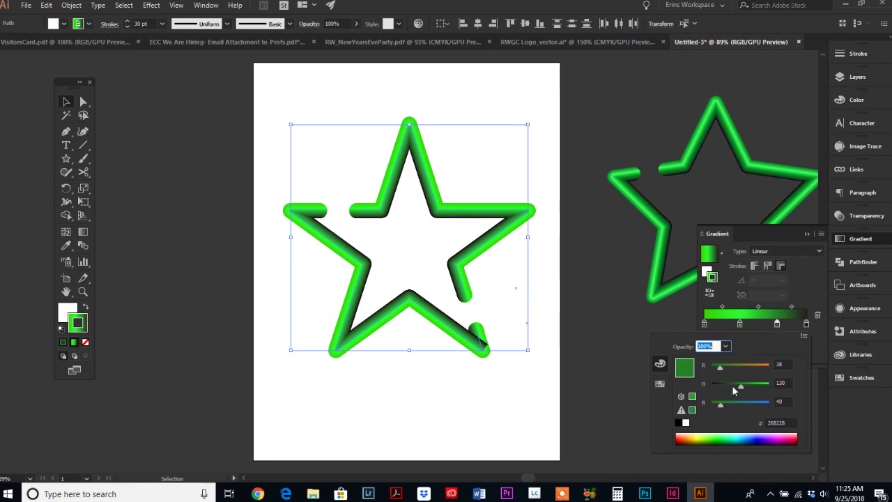
left_click(726, 437)
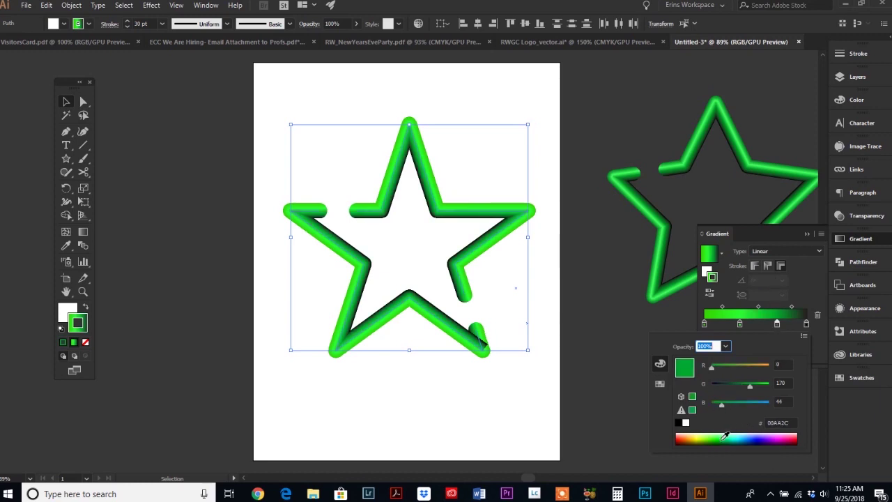
left_click(807, 323)
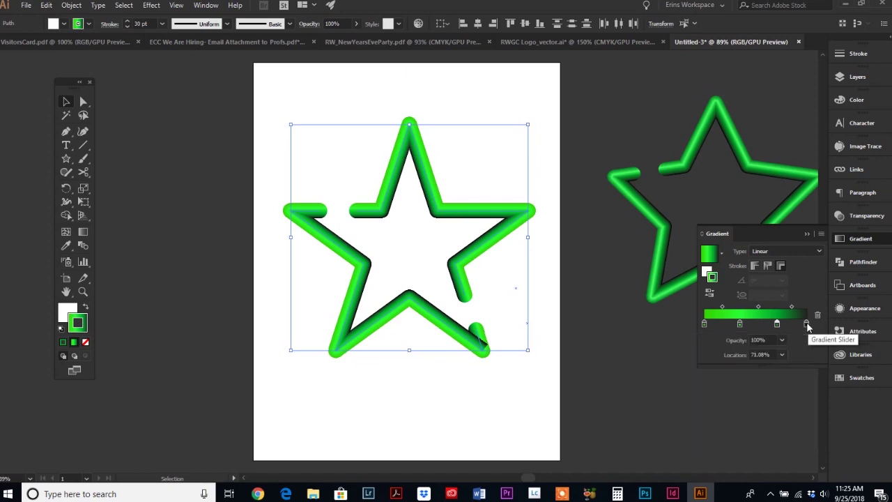
Switch the right end gradient stop to RGB and colour it very dark green.
double_click(807, 324)
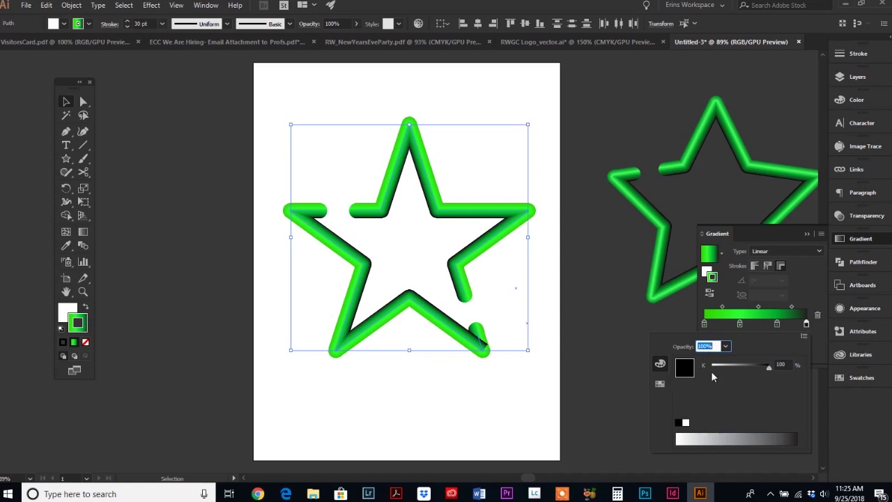
left_click(804, 337)
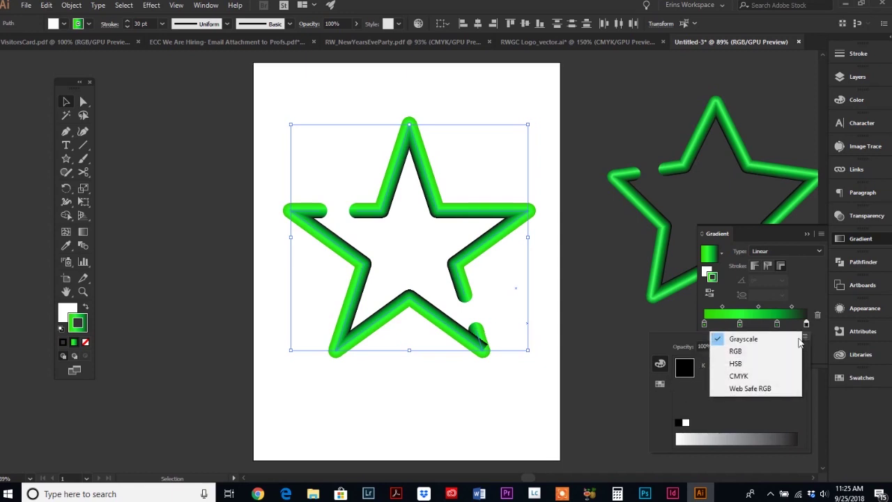
left_click(741, 352)
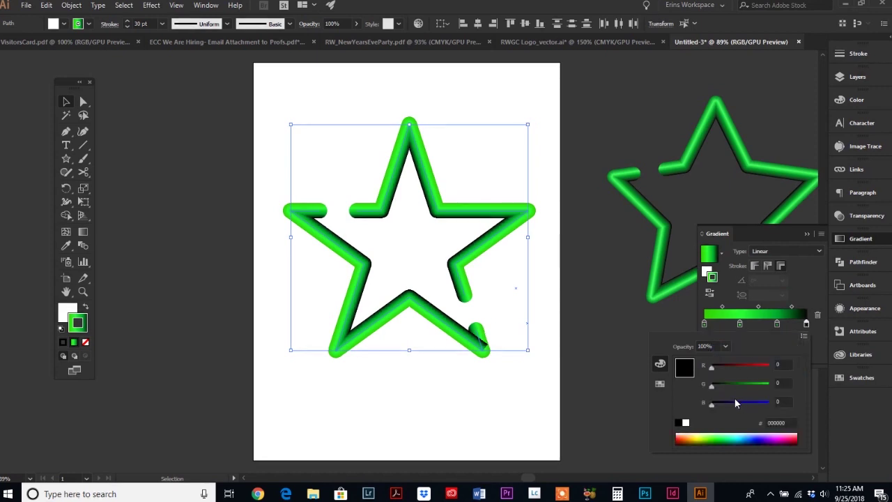
left_click(726, 439)
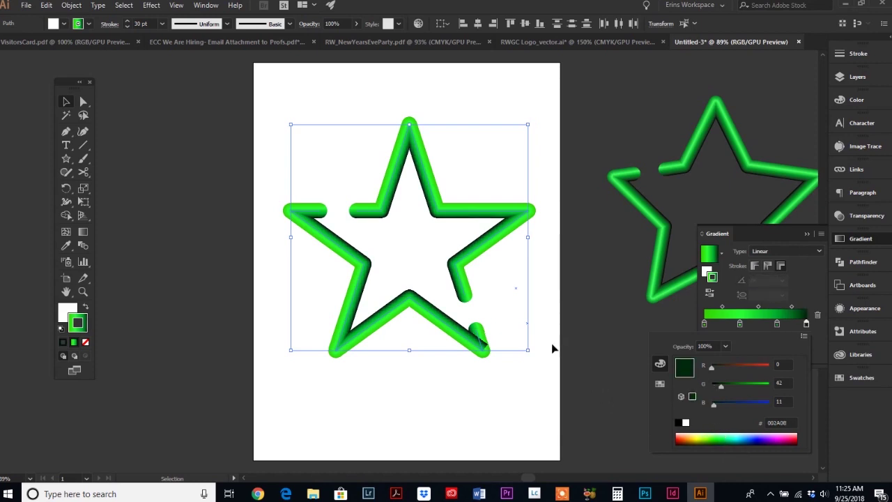
left_click(522, 390)
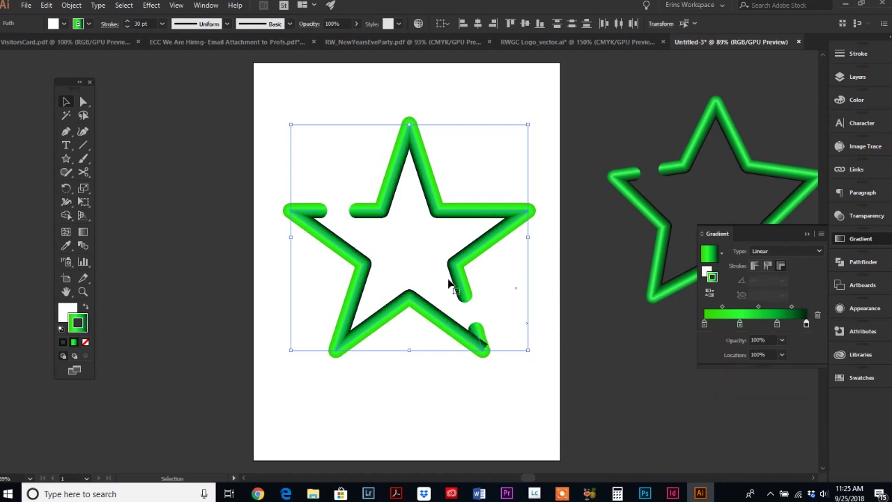
left_click(487, 96)
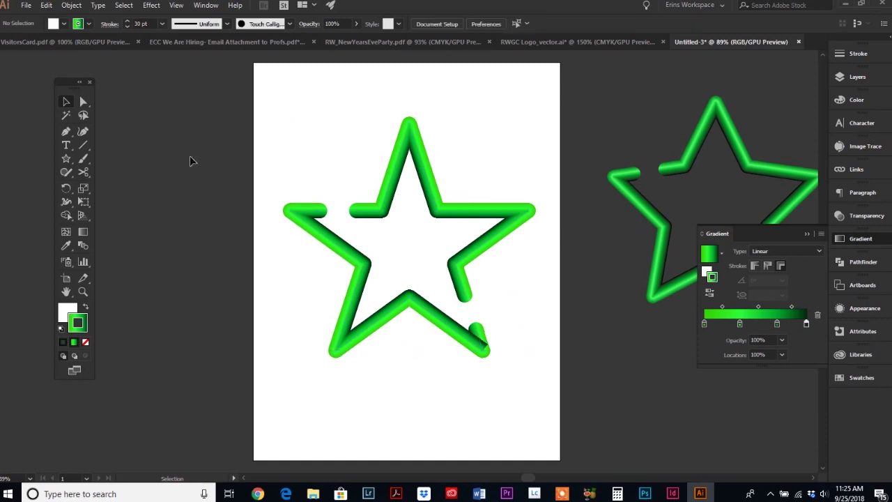
left_click(83, 102)
left_click(355, 269)
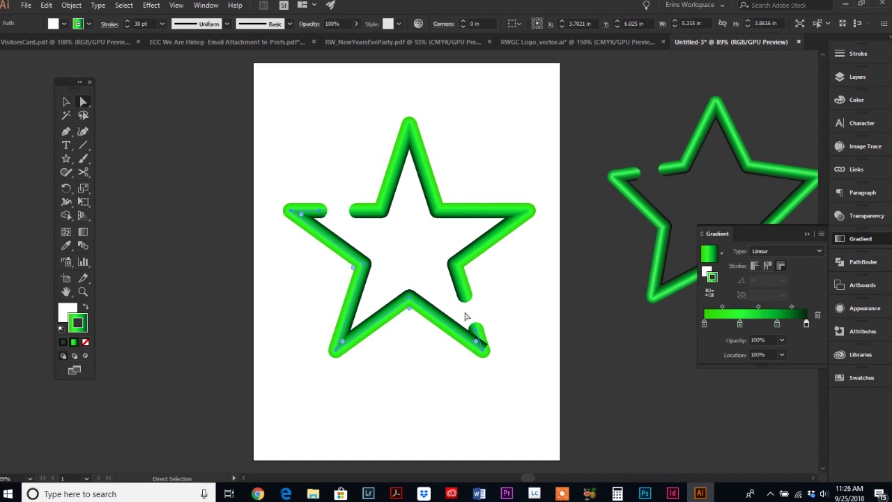
left_click(499, 316)
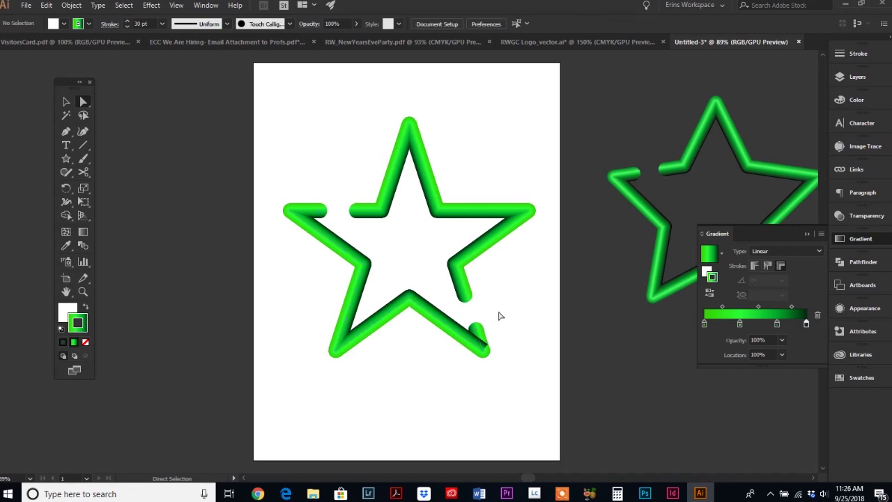